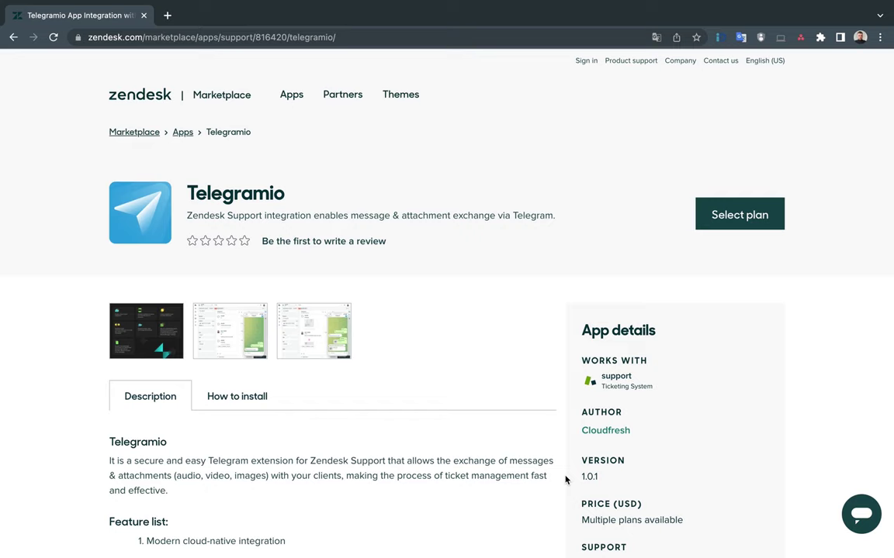
- Choose the Small plan's free trial for Telegramio and install it on the first listed Zendesk account
click(716, 229)
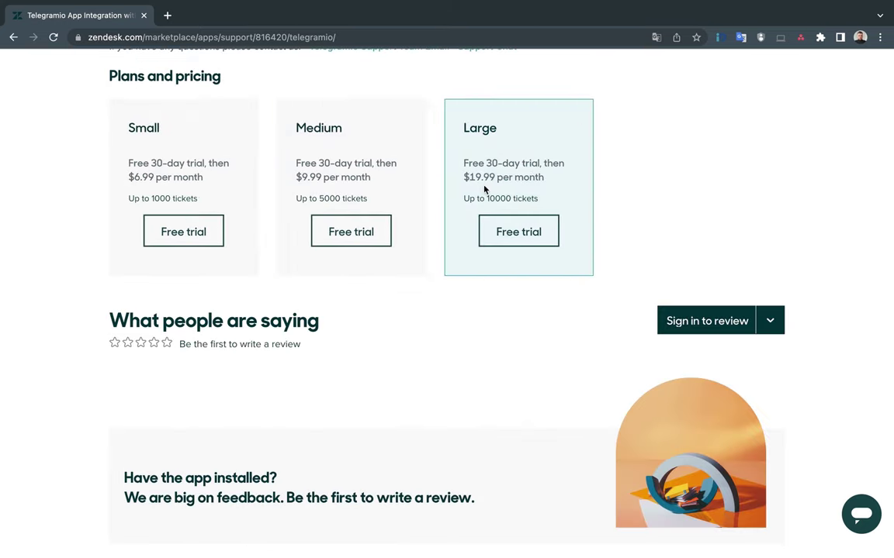
click(155, 244)
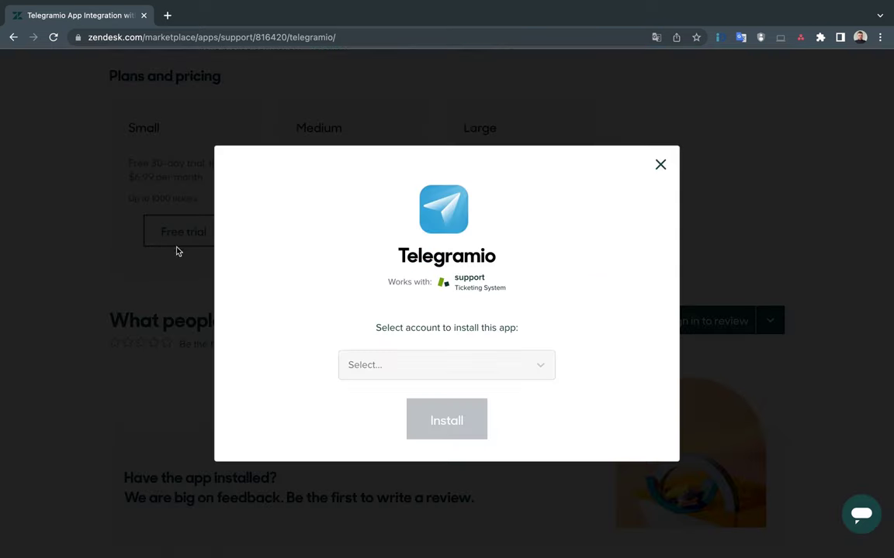
click(378, 365)
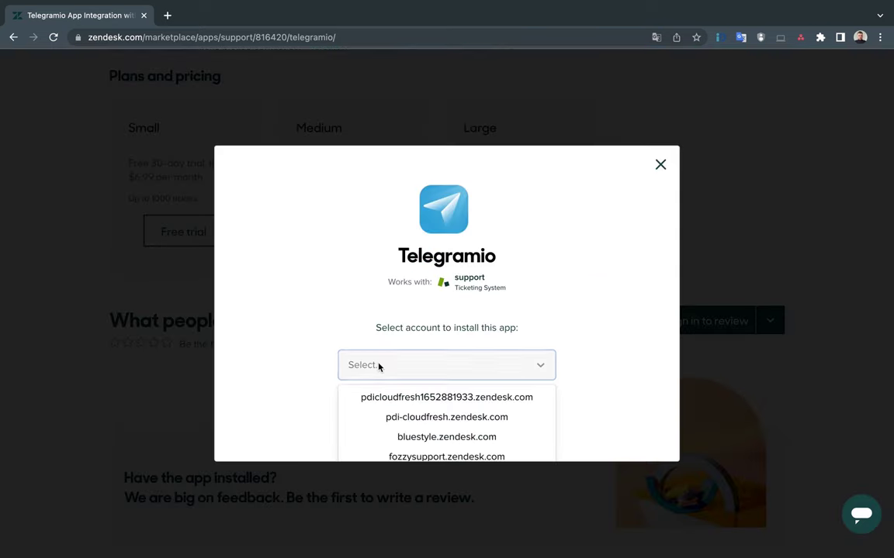
click(409, 401)
click(434, 423)
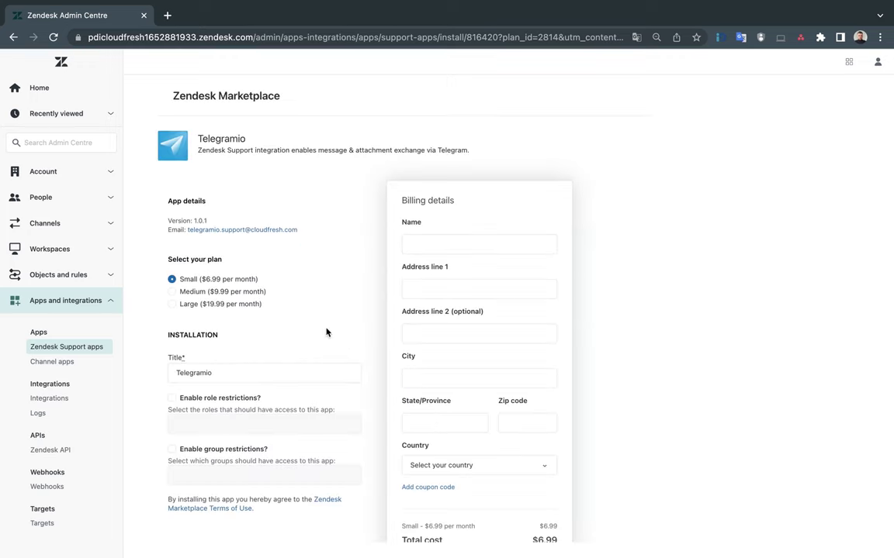
- Fill in the billing details with the saved name and address, set the country to Poland and proceed to payment
click(429, 240)
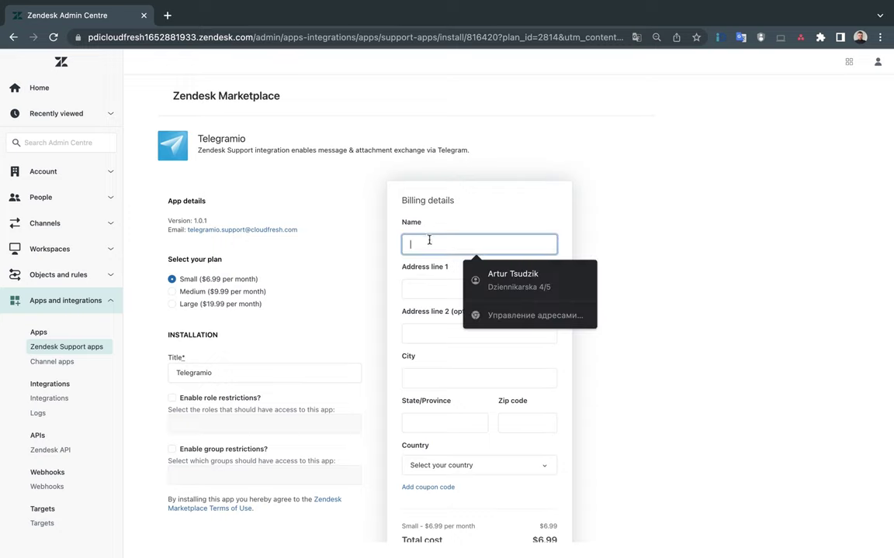
click(476, 275)
click(443, 422)
click(457, 453)
click(458, 464)
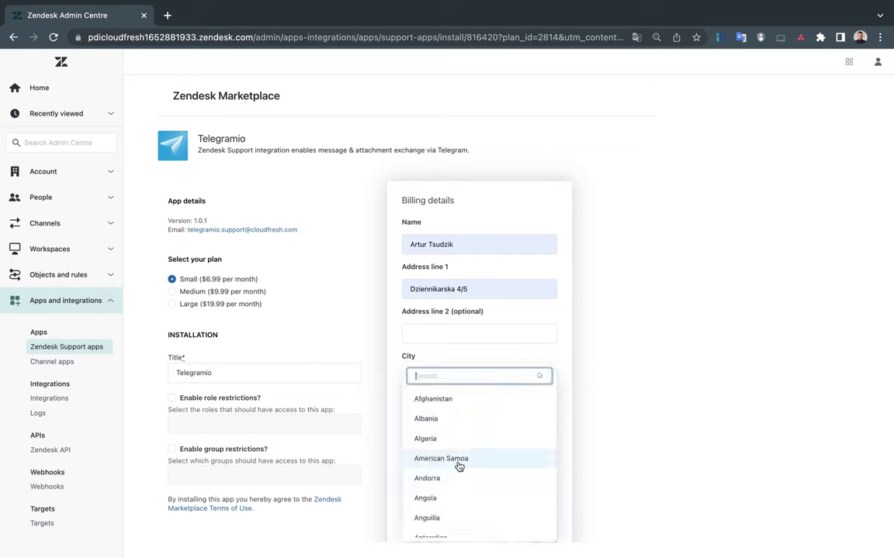
text(pol)
click(442, 530)
scroll(441, 534, down, 2)
scroll(441, 534, down, 2)
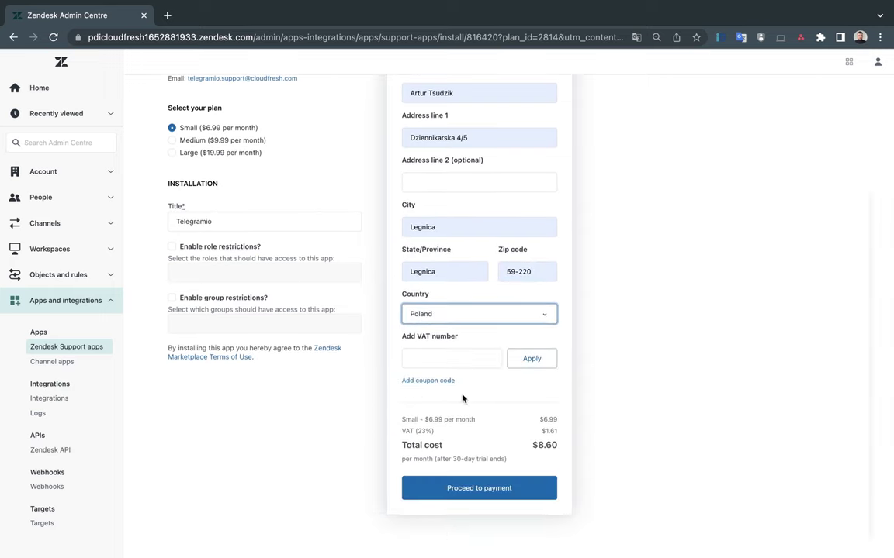
click(483, 487)
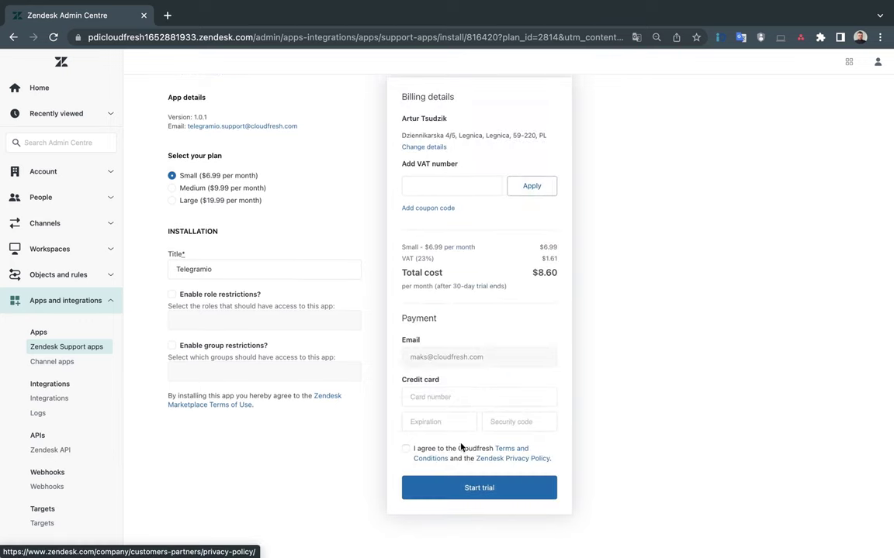
- Review and accept the Cloudfresh Terms and Conditions, and start the Telegramio trial
click(511, 449)
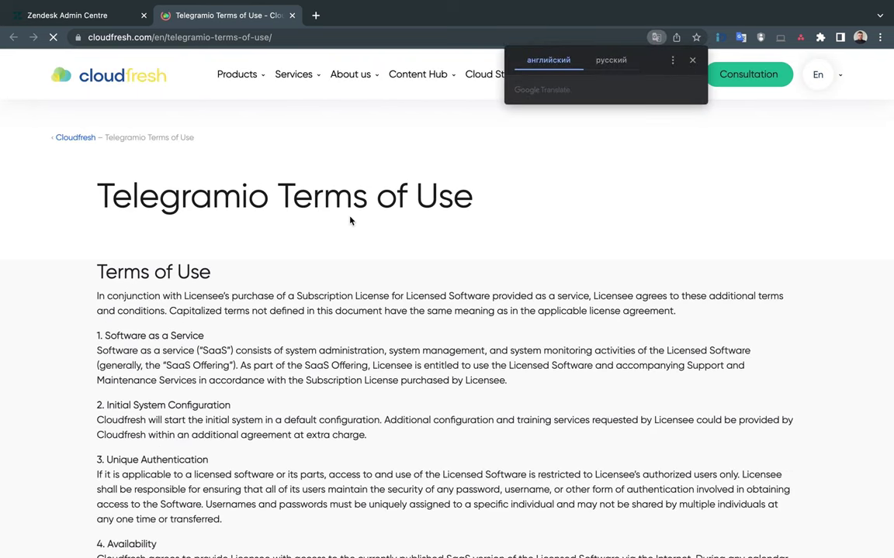
scroll(570, 266, down, 3)
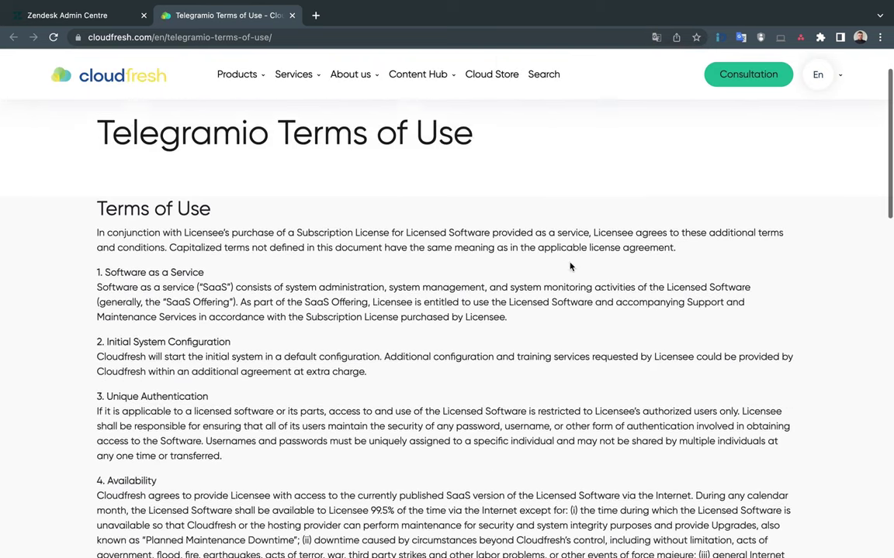
scroll(570, 266, down, 7)
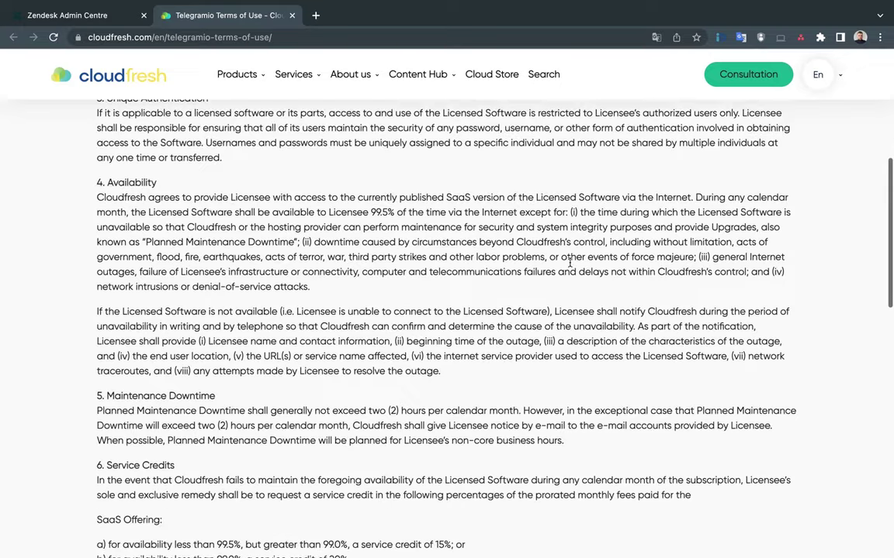
scroll(570, 263, down, 8)
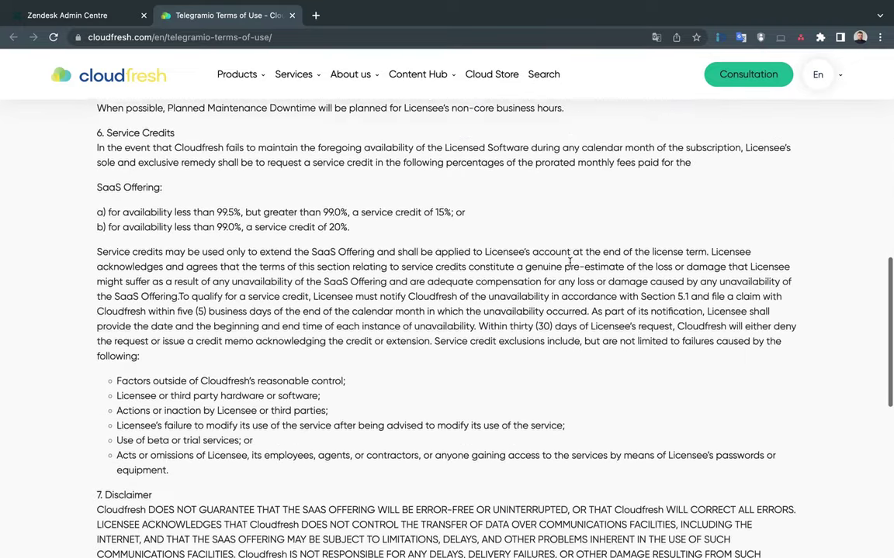
scroll(570, 263, down, 7)
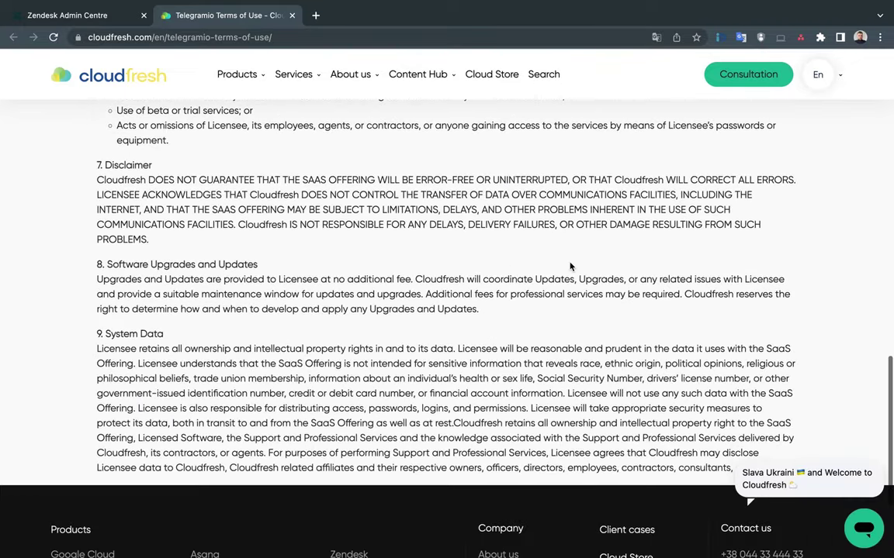
click(291, 15)
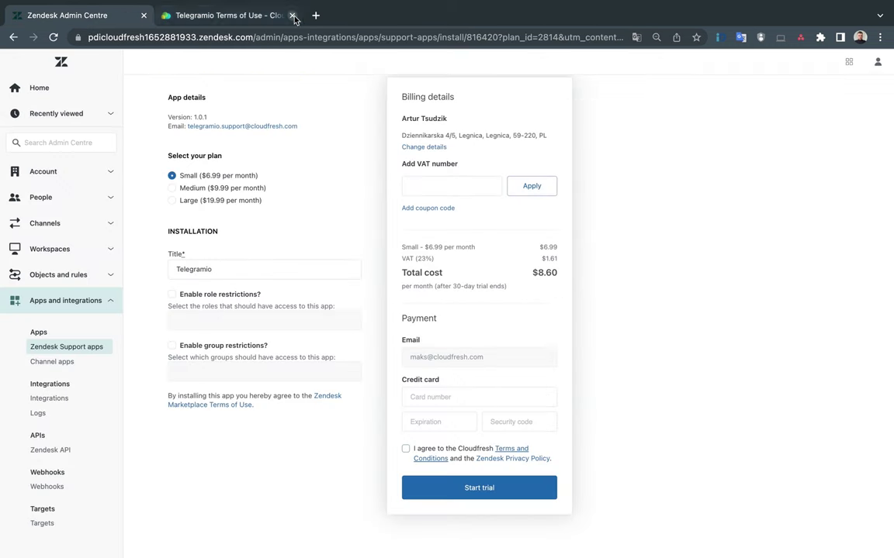
click(404, 448)
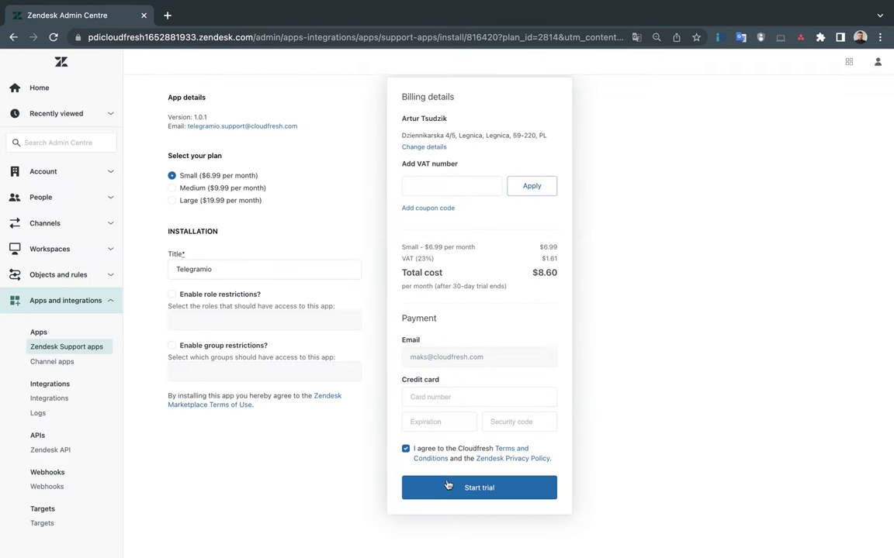
click(452, 488)
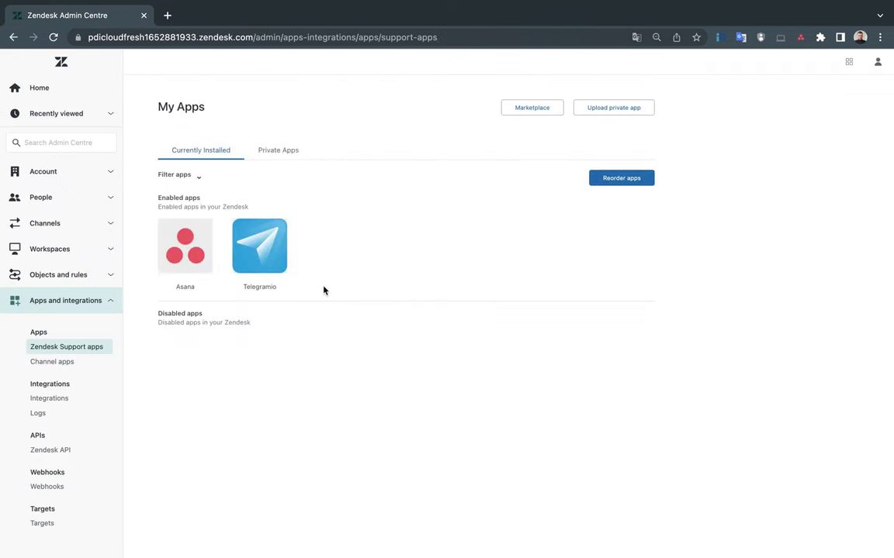
- Open the accounts of the Telegramio Channel integration in the channel apps and start adding an account
click(78, 364)
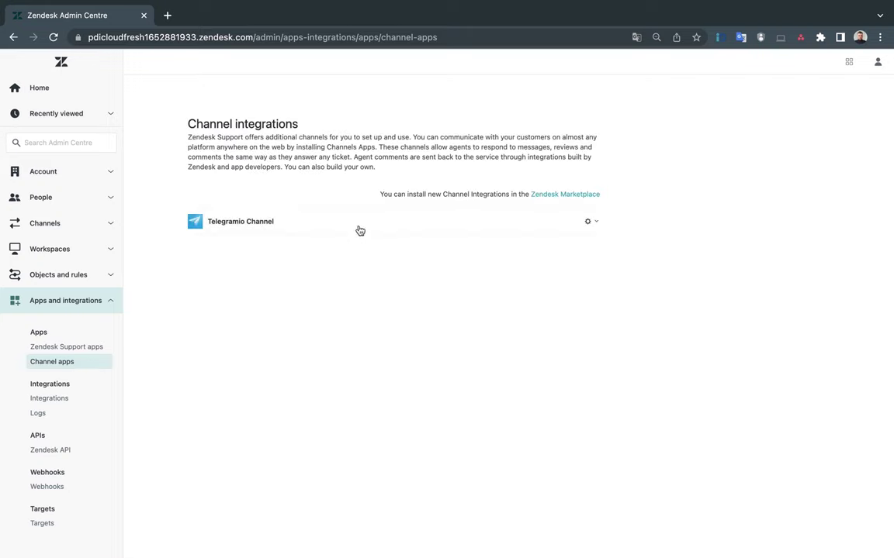
click(233, 225)
click(289, 147)
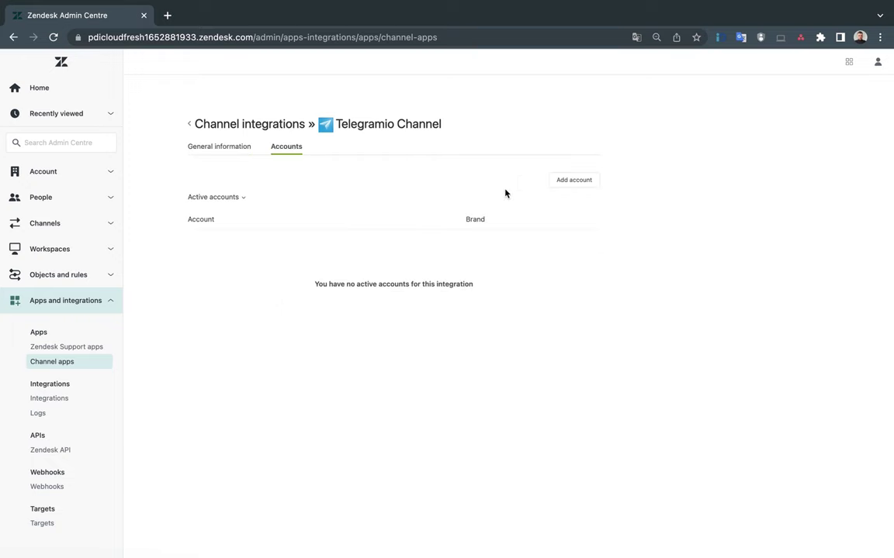
click(549, 185)
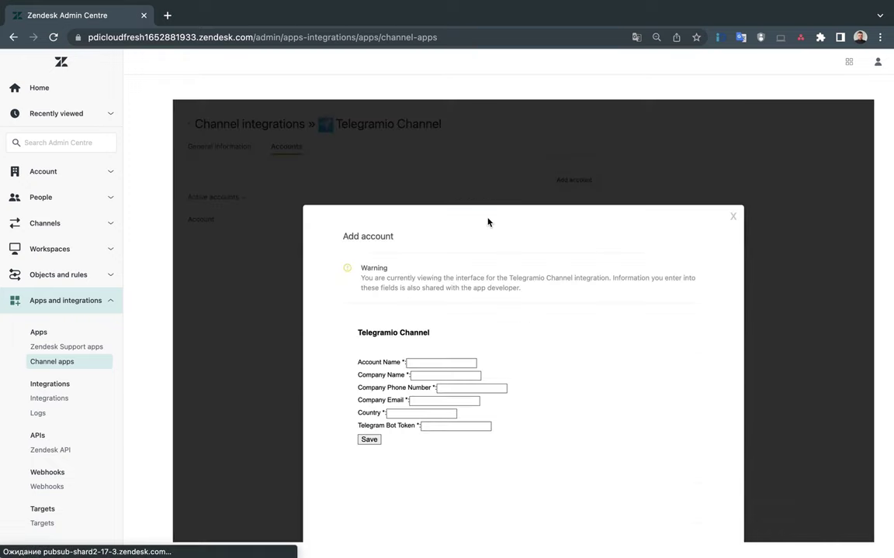
- Enter the account name Cloudfresh for demo, the company name Cloudfresh Test and the company phone number
click(429, 362)
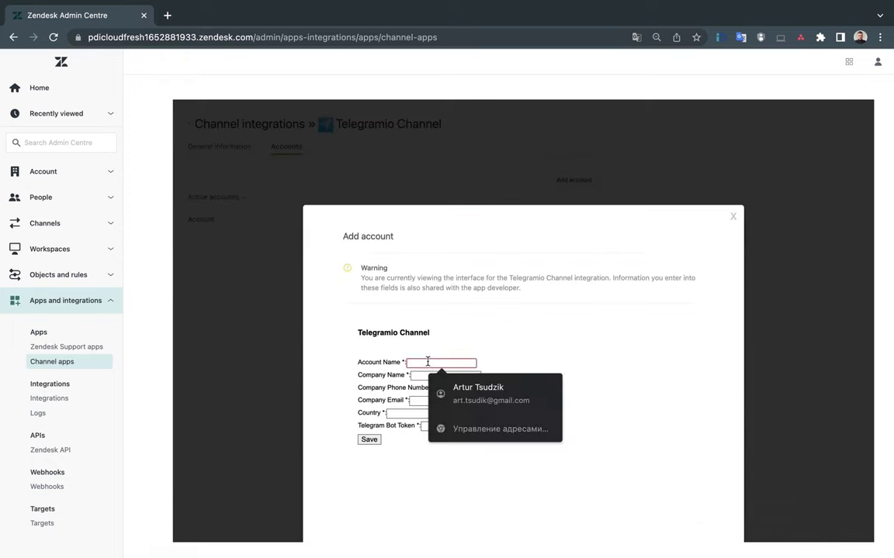
text(C)
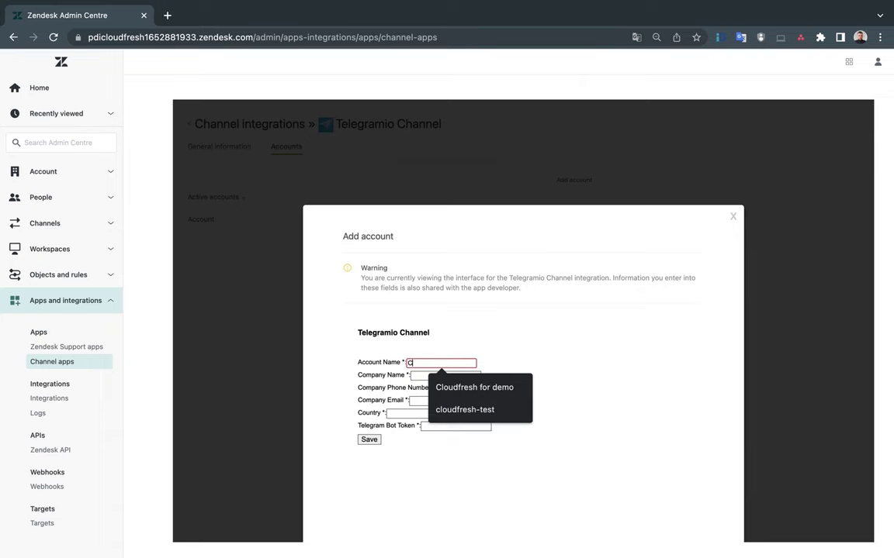
click(470, 387)
click(446, 375)
click(454, 400)
click(458, 389)
click(473, 412)
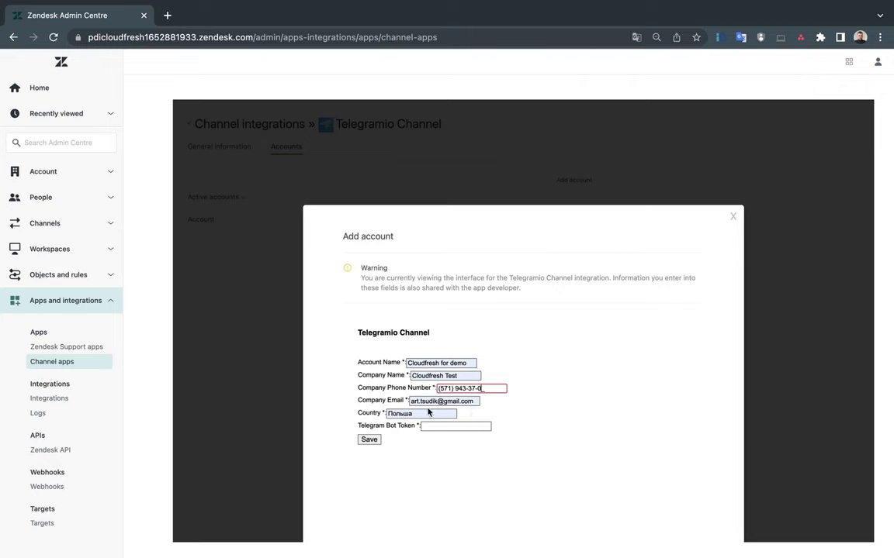
- Replace the company email with the Cloudfresh work address and set the country to Poland
click(442, 401)
key(super+a)
text(at)
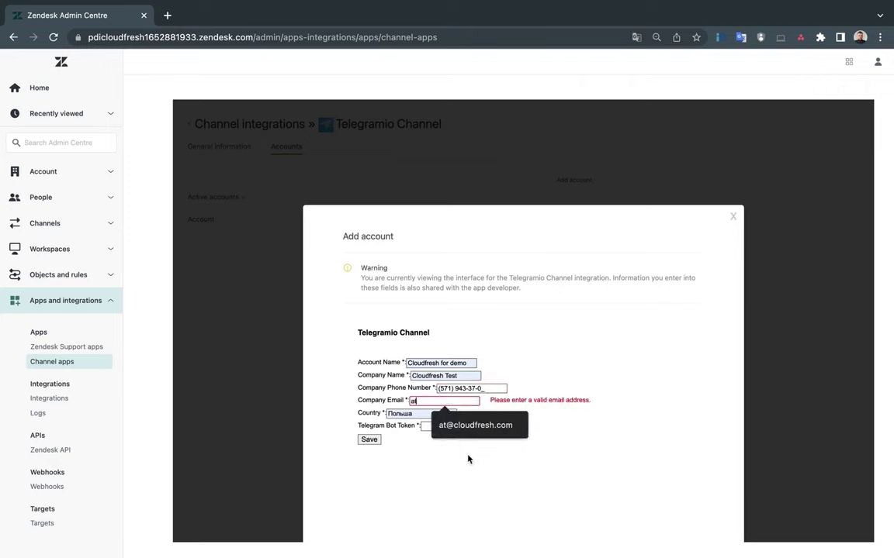
click(467, 426)
click(409, 413)
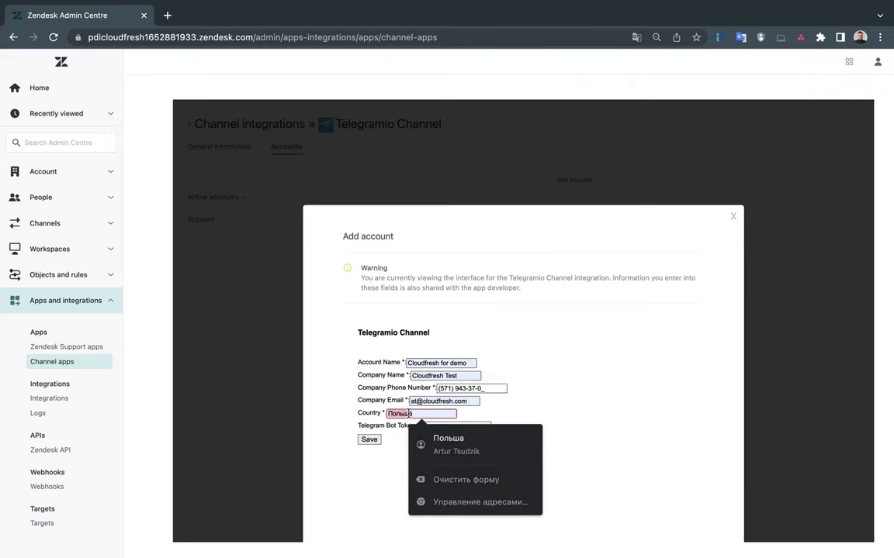
key(super+a)
text(Poland)
- Enter the Telegram bot token and save the new Telegramio Channel account
click(425, 425)
click(458, 452)
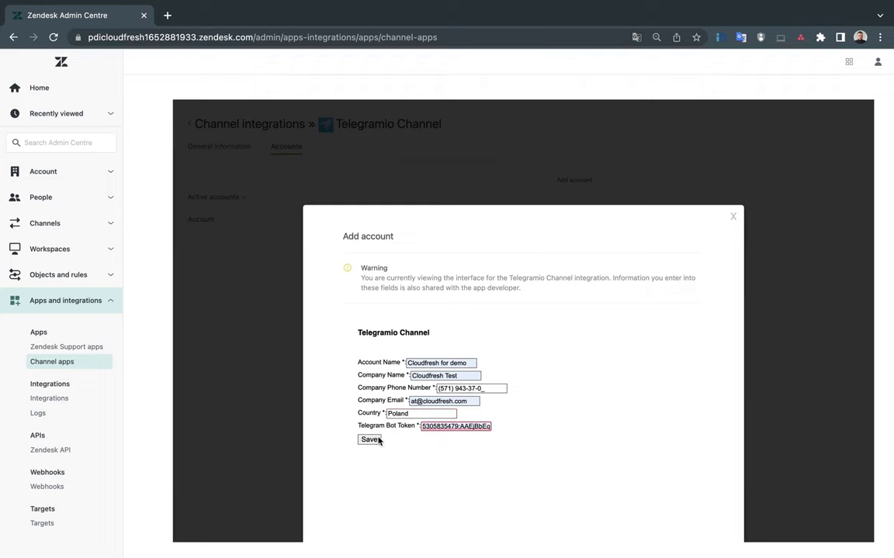
click(373, 440)
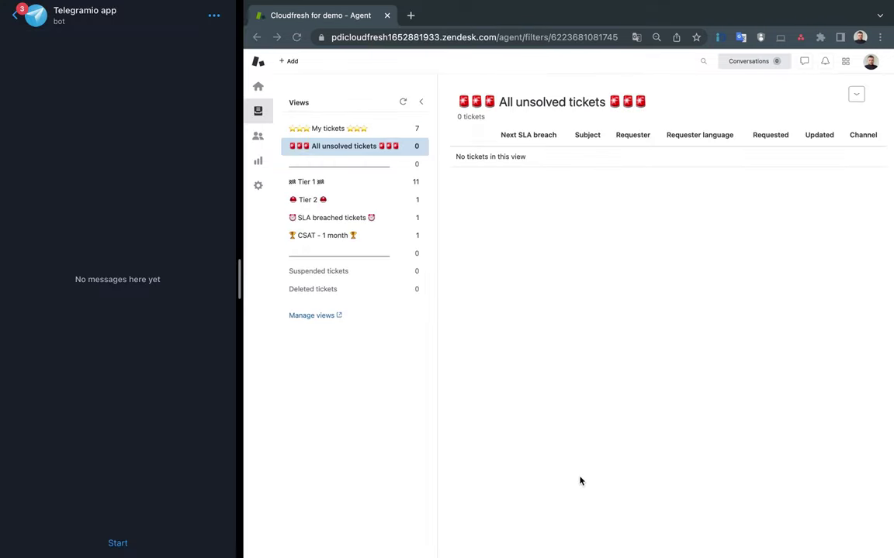
- Start the Telegramio app bot chat in Telegram and send the message "Hi 👋"
click(113, 543)
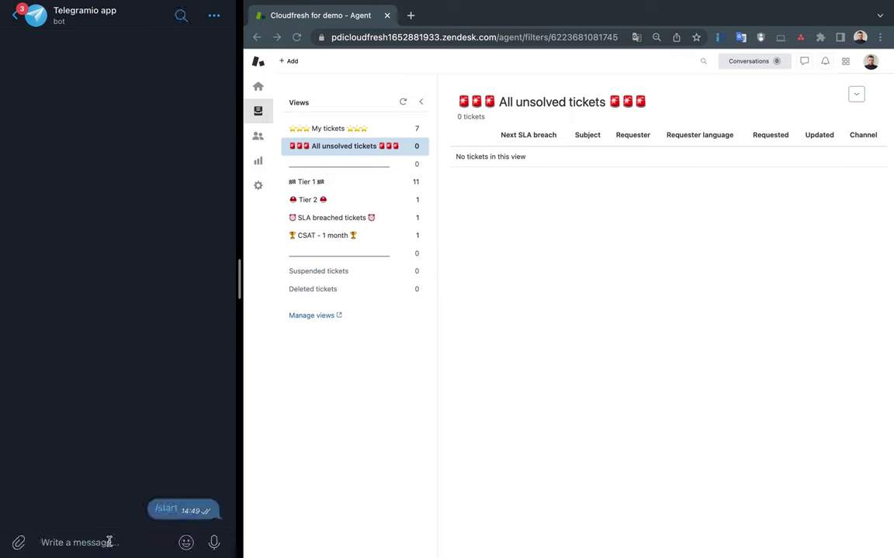
text(Hi)
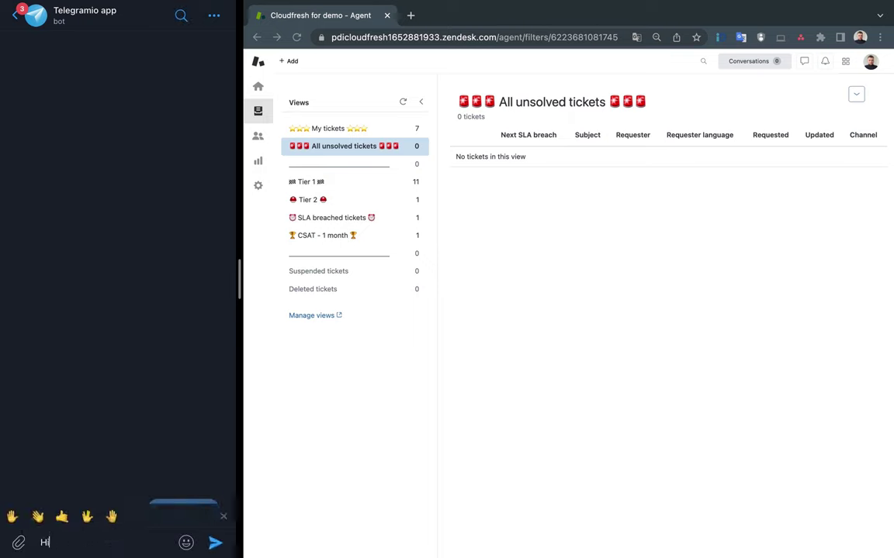
click(36, 520)
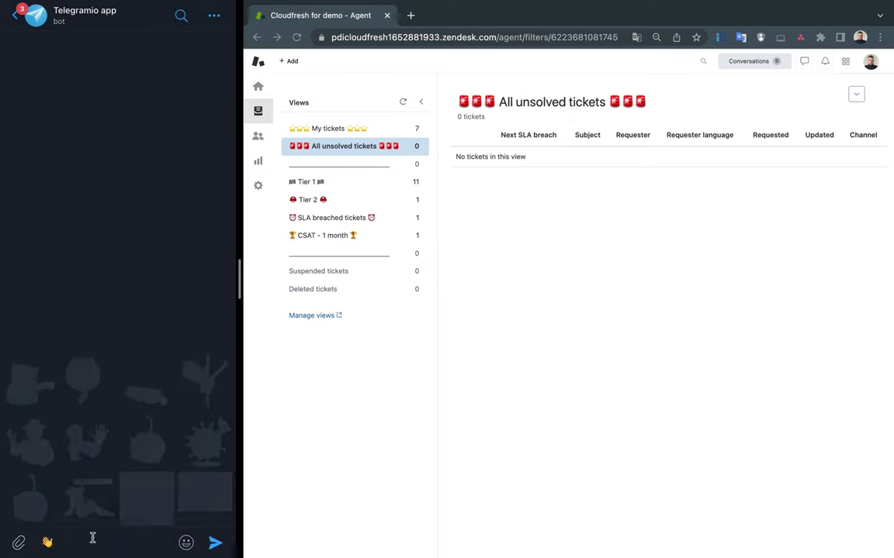
text(Hi)
key(Return)
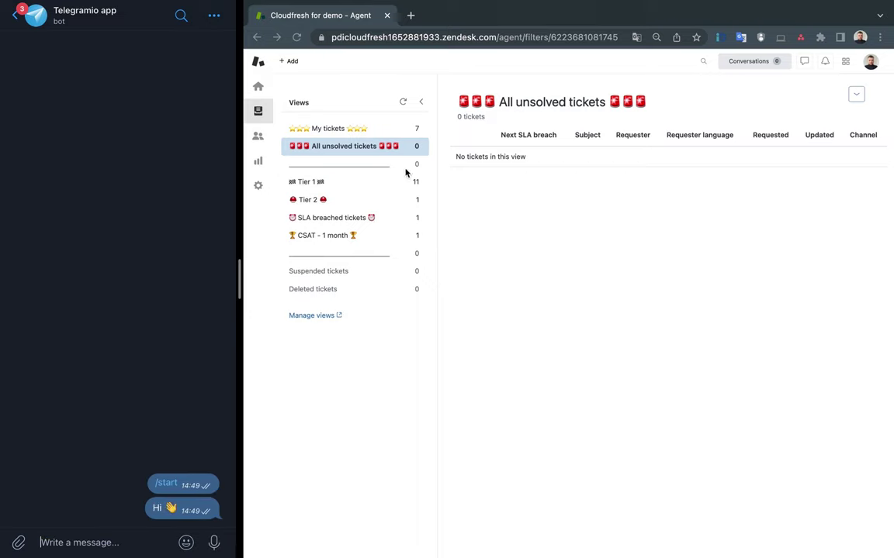
- Refresh the Zendesk views and open the new "Hi" ticket from All unsolved tickets
click(404, 103)
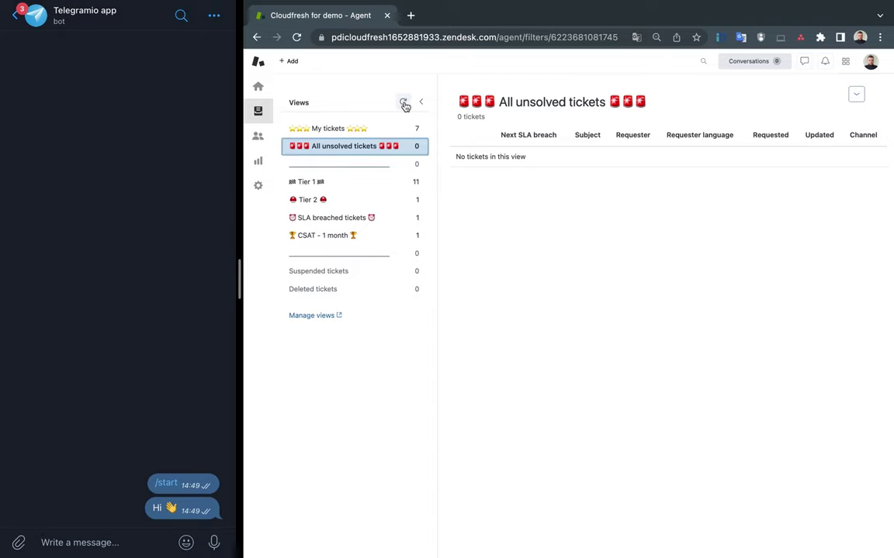
click(402, 104)
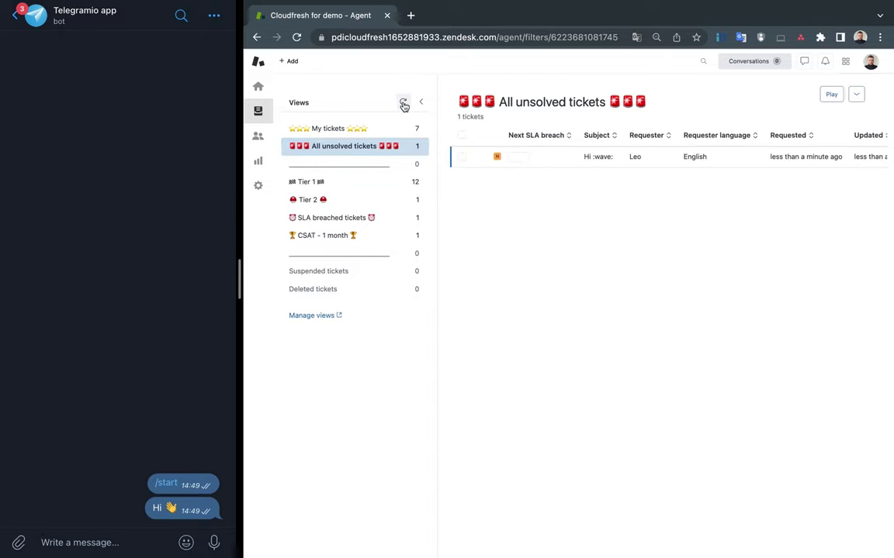
click(495, 158)
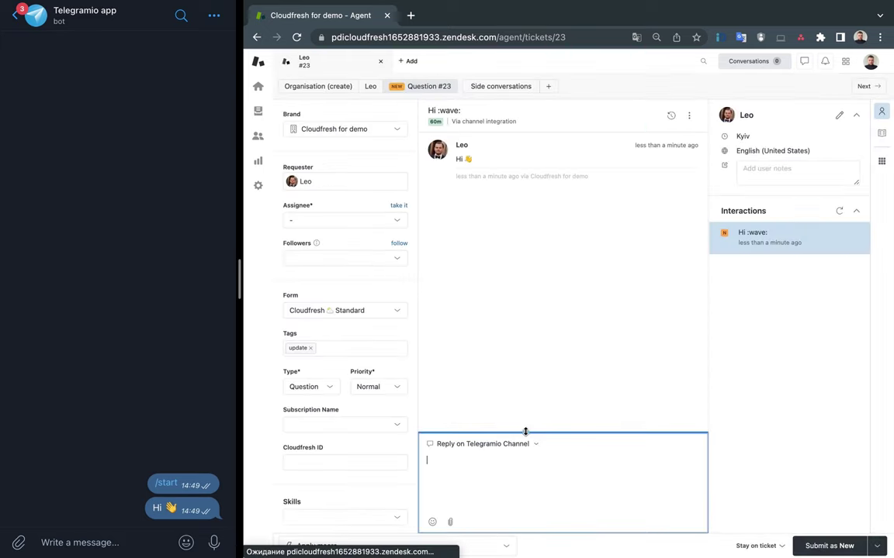
- Write a two-line Telegramio Channel reply in the ticket: "Hi!" followed by a request, addressing the customer by first name, to "send me an image"
text(Hi)
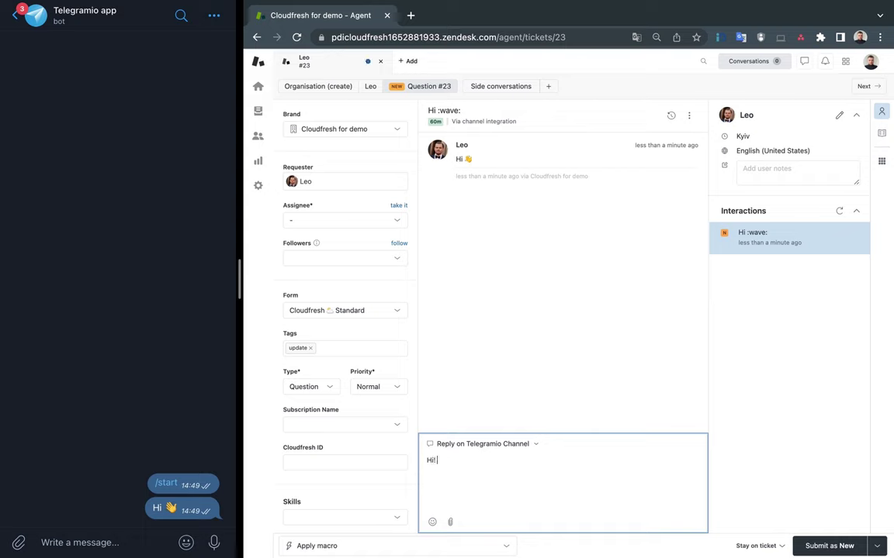
text(!)
key(Return)
text(Leo, send me an image)
- Take the ticket assignment and submit the reply with the ticket status Open
click(398, 205)
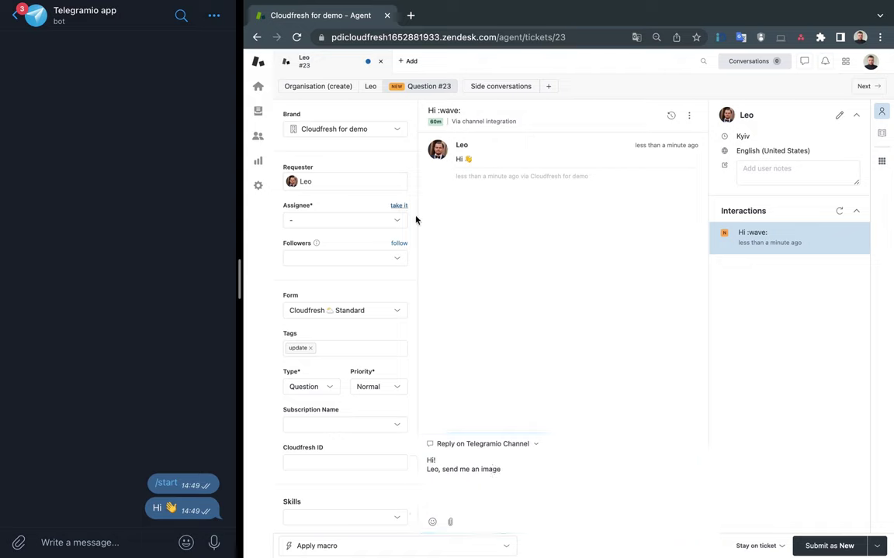
click(877, 546)
click(826, 468)
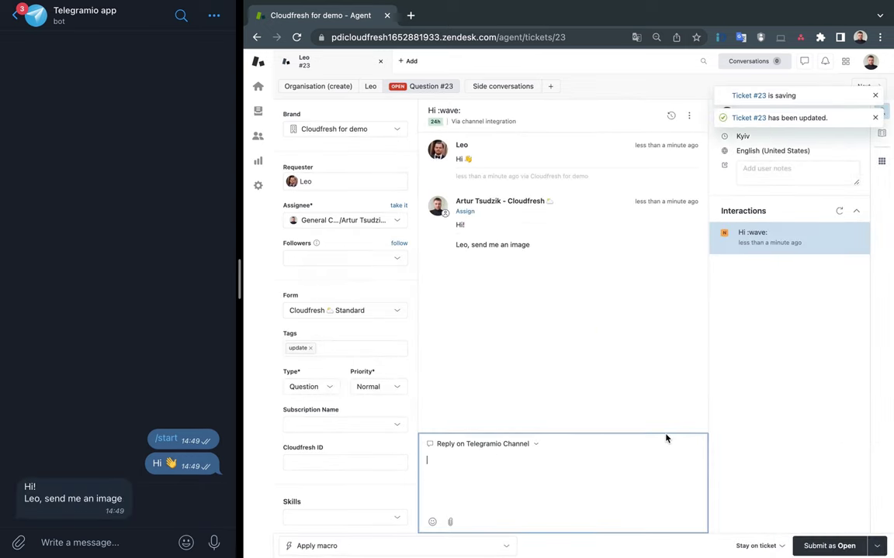
- Send the image cloudfresh_icon.jpeg as a photo in the Telegramio app bot chat in Telegram
click(20, 542)
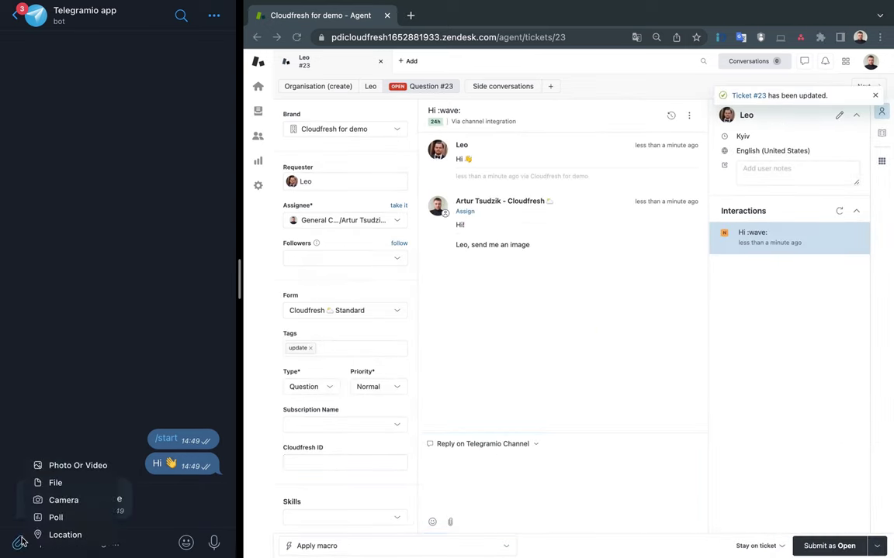
click(65, 475)
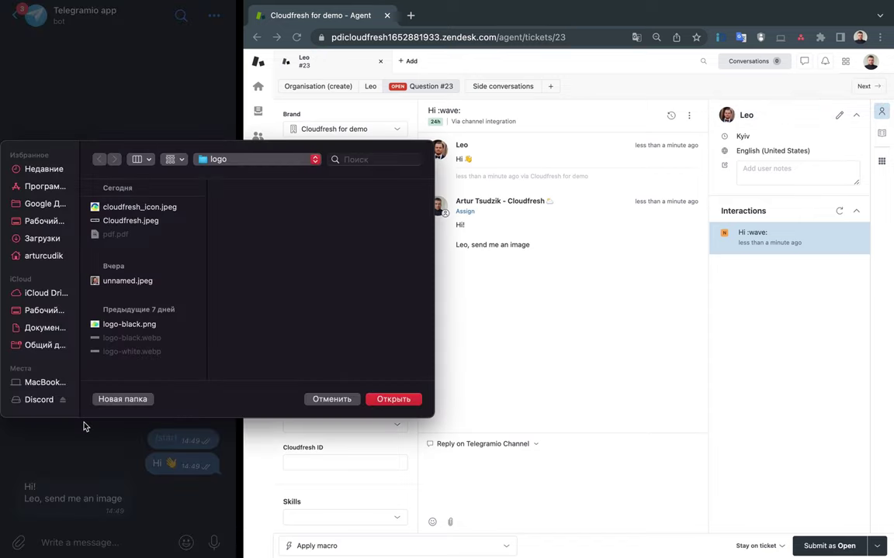
click(140, 207)
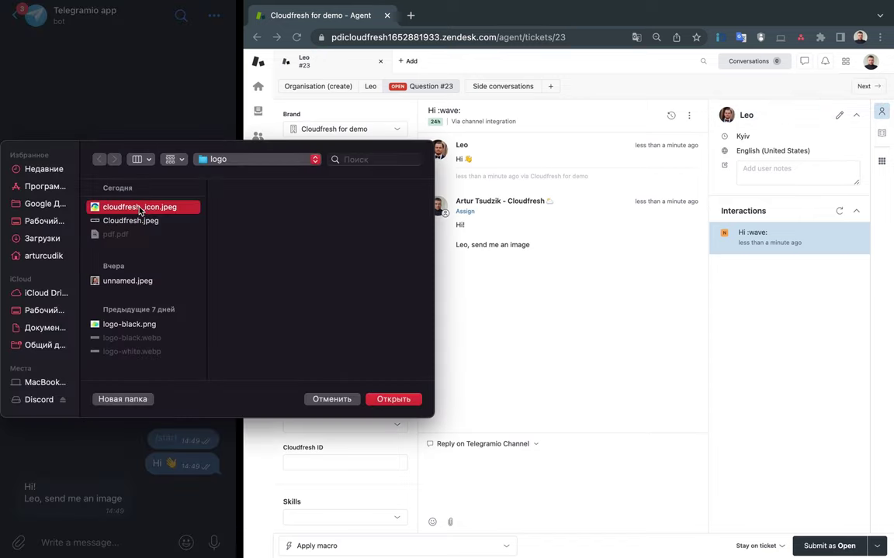
click(390, 400)
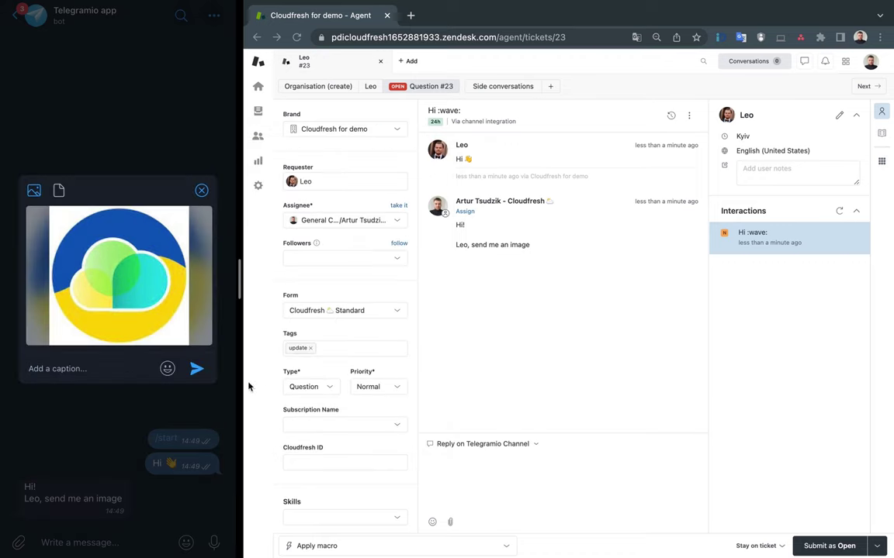
click(197, 370)
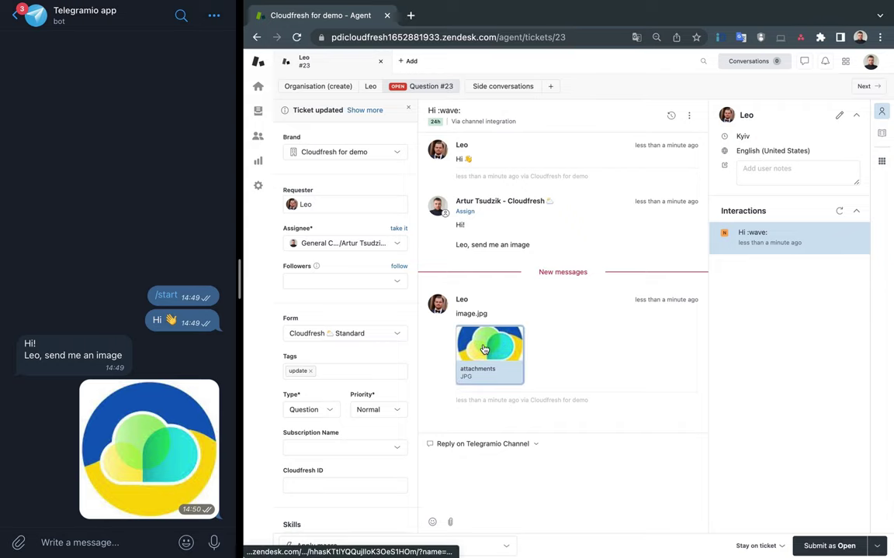
- Preview the received image attachment in the Zendesk ticket and send the reply "Great!" on the Telegramio Channel
click(484, 350)
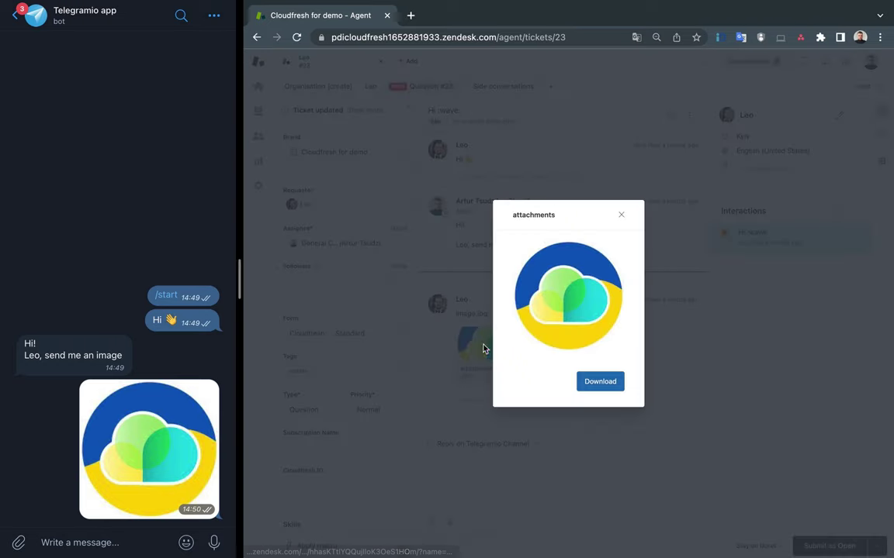
click(623, 216)
click(482, 457)
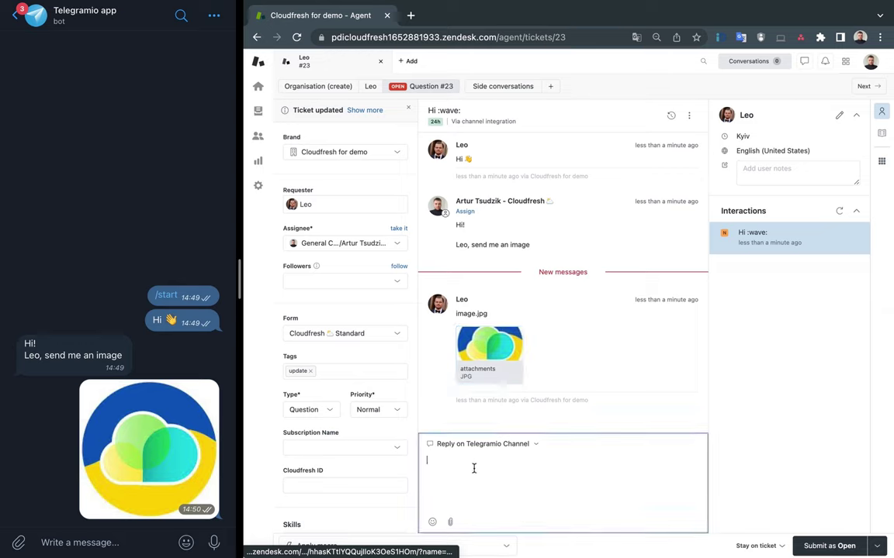
text(Great!)
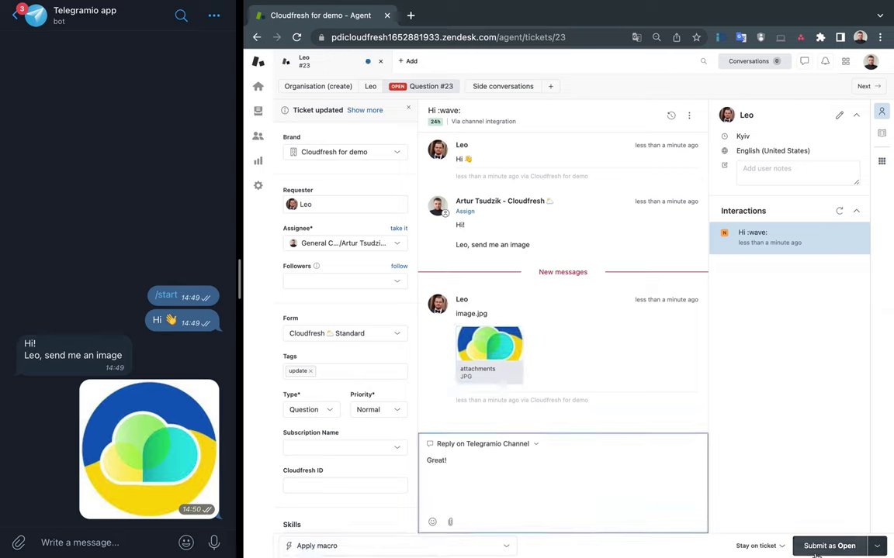
key(ctrl+alt+s)
- Send the message "Send me a pdf file" in the Telegramio app bot chat in Telegram
click(92, 546)
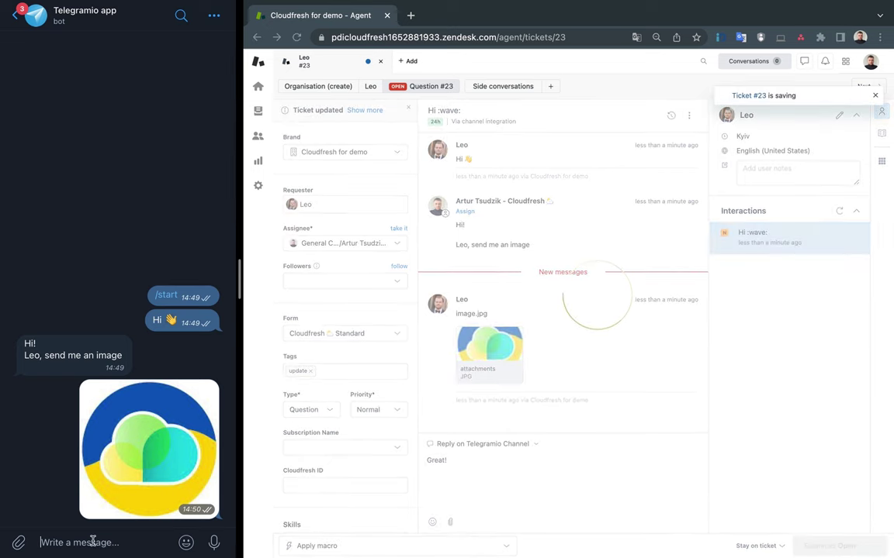
text(Send me)
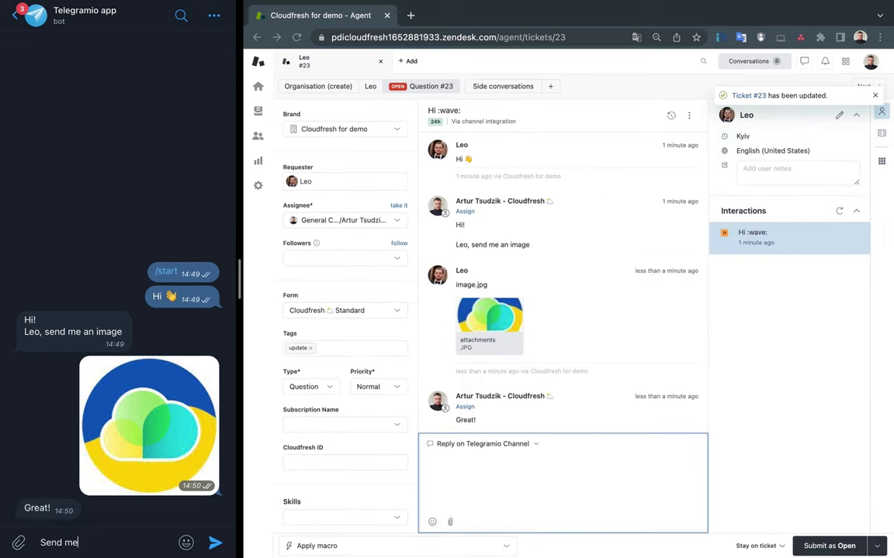
text( a pdf)
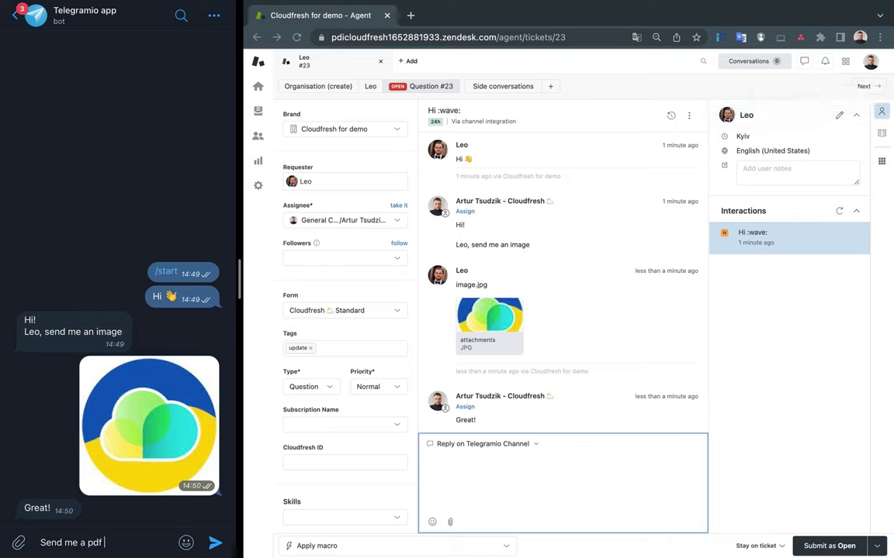
text( file)
key(Return)
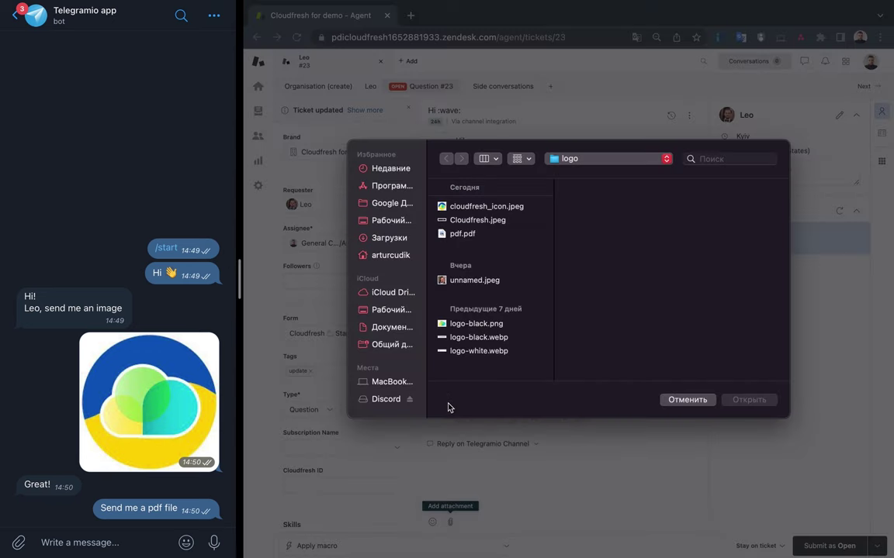
- Attach pdf.pdf to the Zendesk ticket reply, enter "+" as its text, and submit the ticket as Open
click(473, 234)
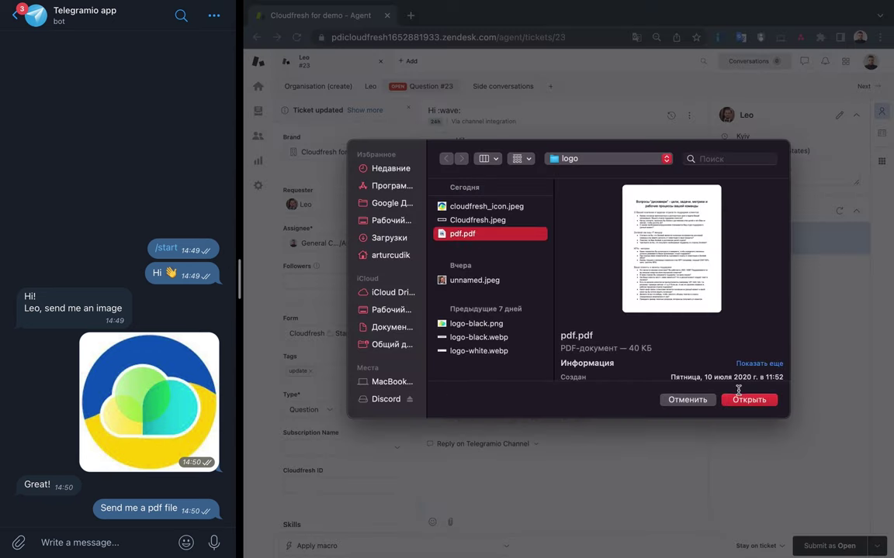
click(728, 454)
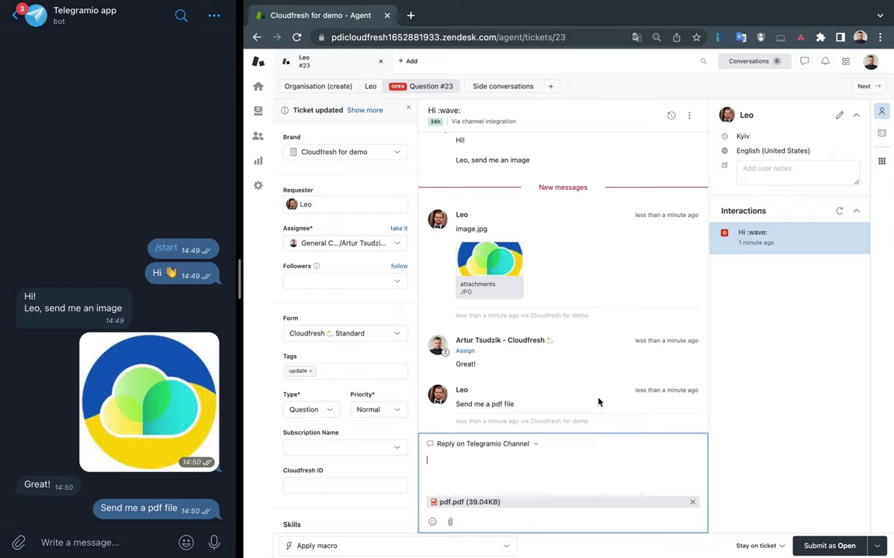
click(829, 545)
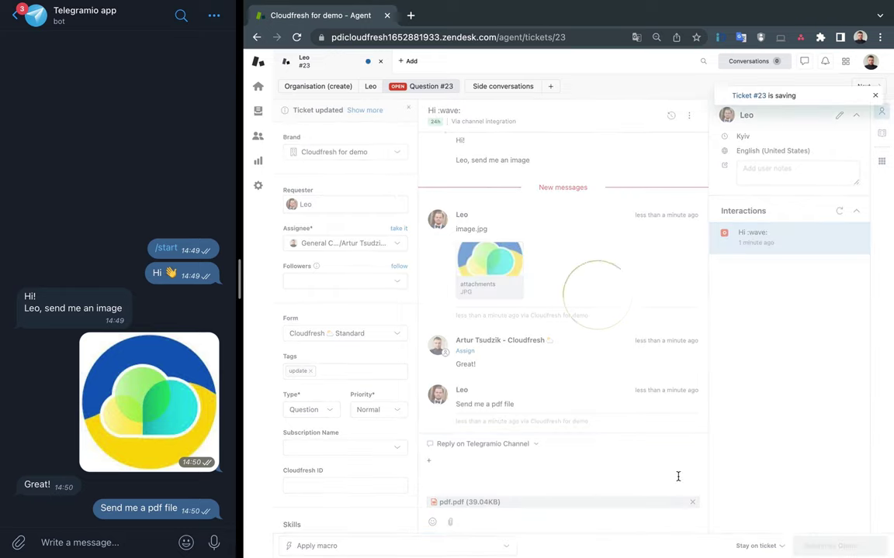